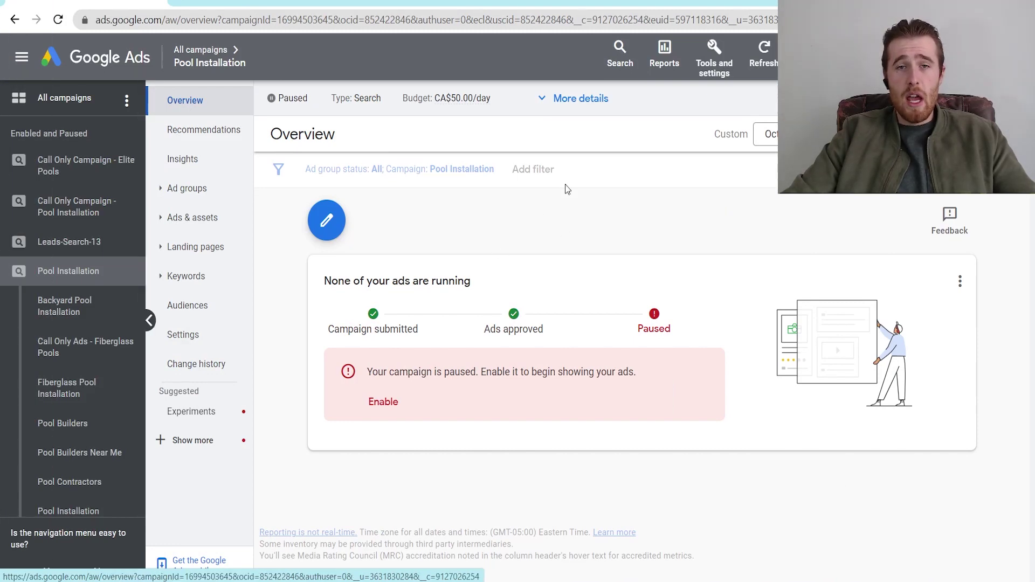
# Change the Pool Installation daily budget from 50.00 to CA$75.00 and save it.
pyautogui.click(501, 101)
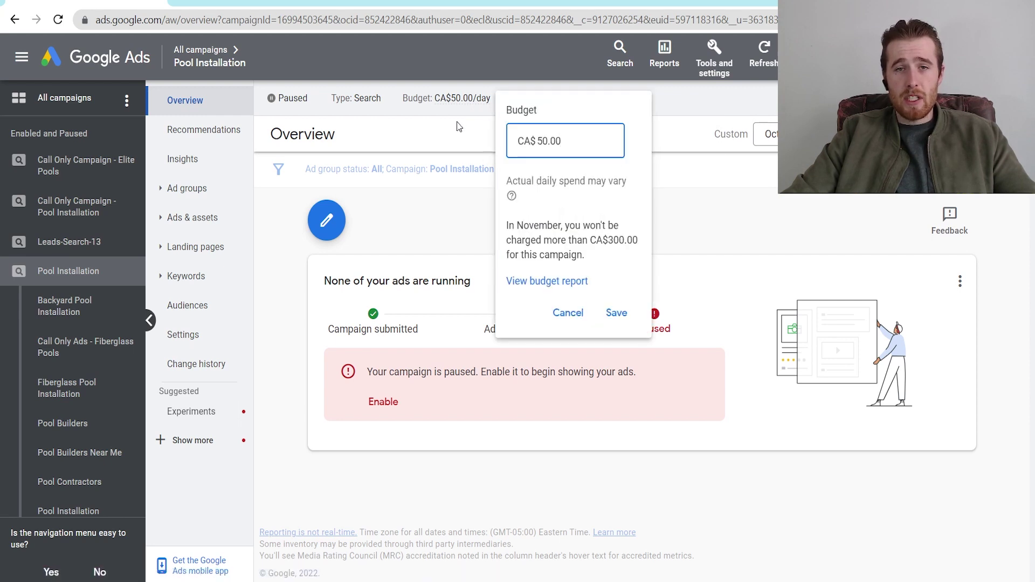
pyautogui.click(458, 126)
pyautogui.click(501, 102)
pyautogui.doubleClick(549, 151)
pyautogui.write('75')
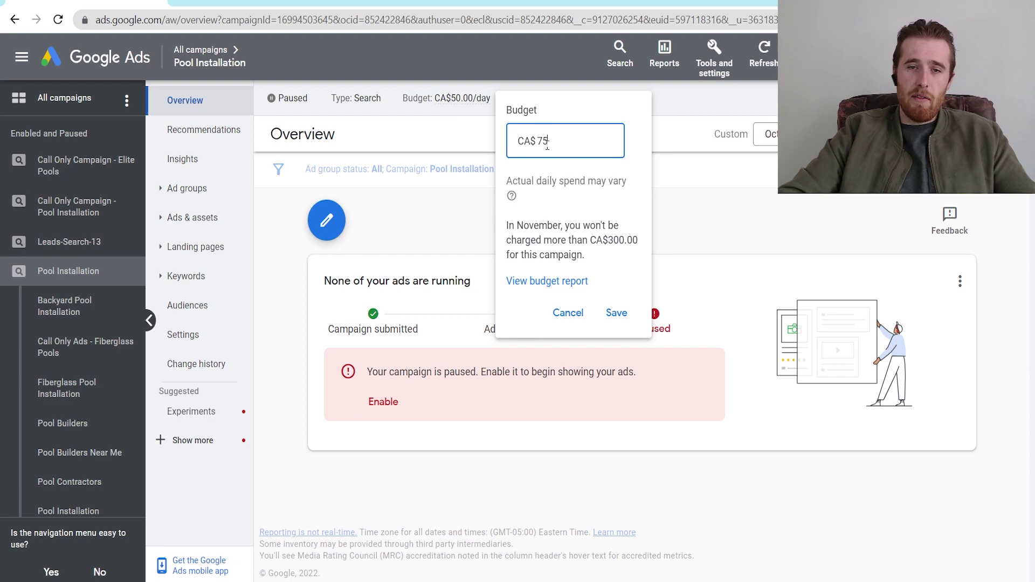
pyautogui.click(616, 312)
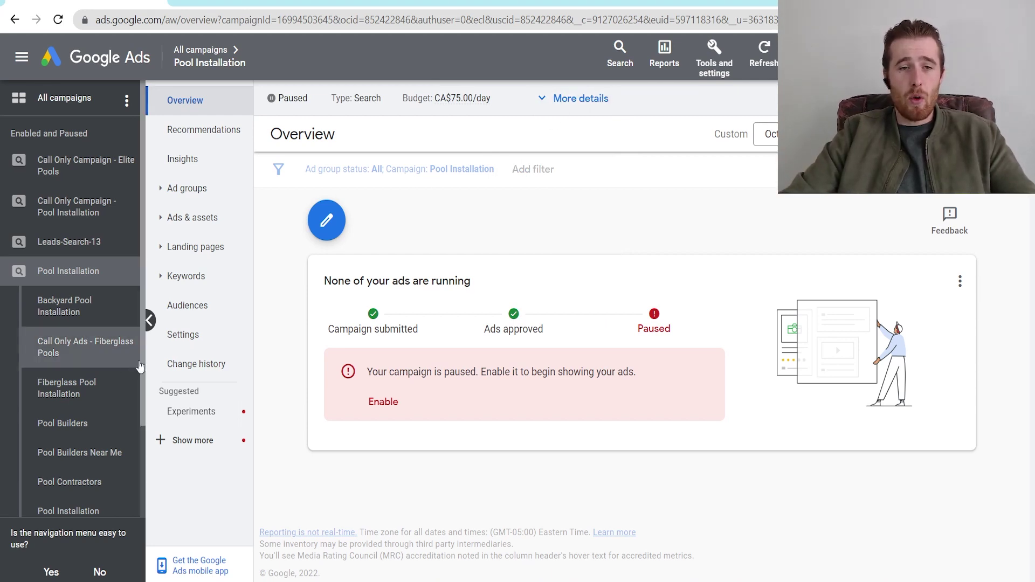
# In campaign settings, change the Maximize clicks maximum CPC bid limit from 10.00 to CA$15.00.
pyautogui.click(200, 345)
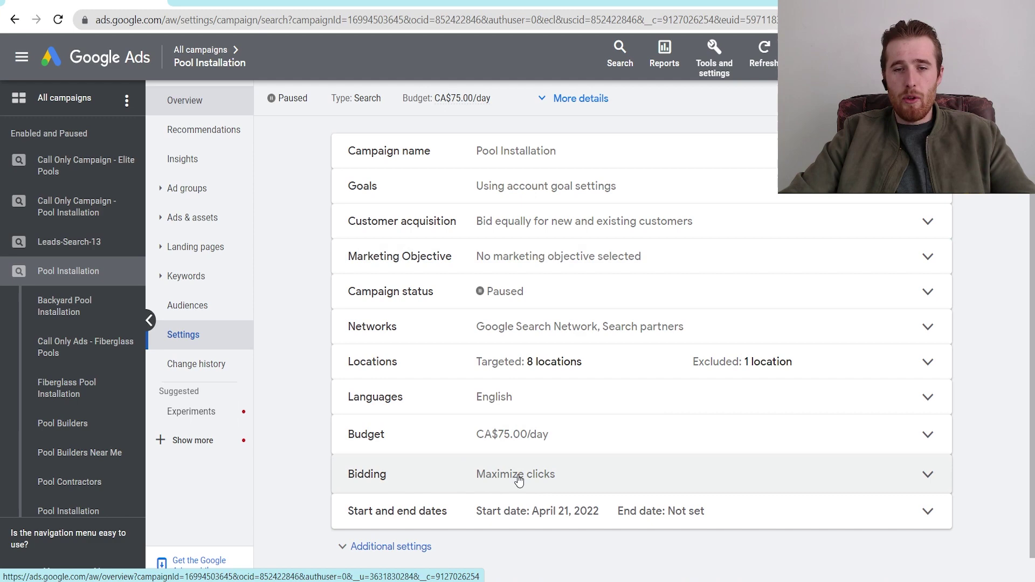
pyautogui.click(518, 480)
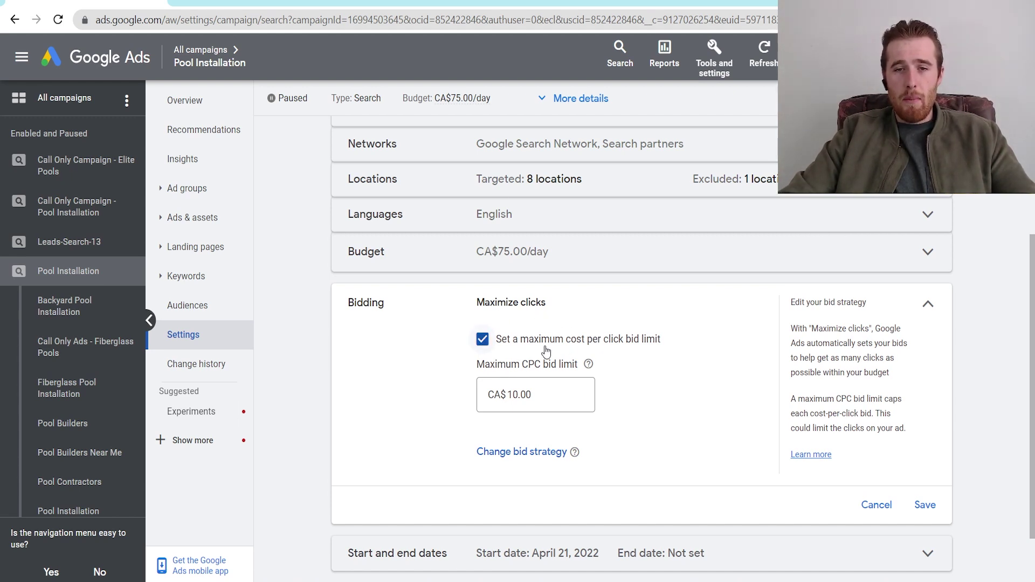
pyautogui.click(541, 395)
pyautogui.doubleClick(540, 399)
pyautogui.write('15')
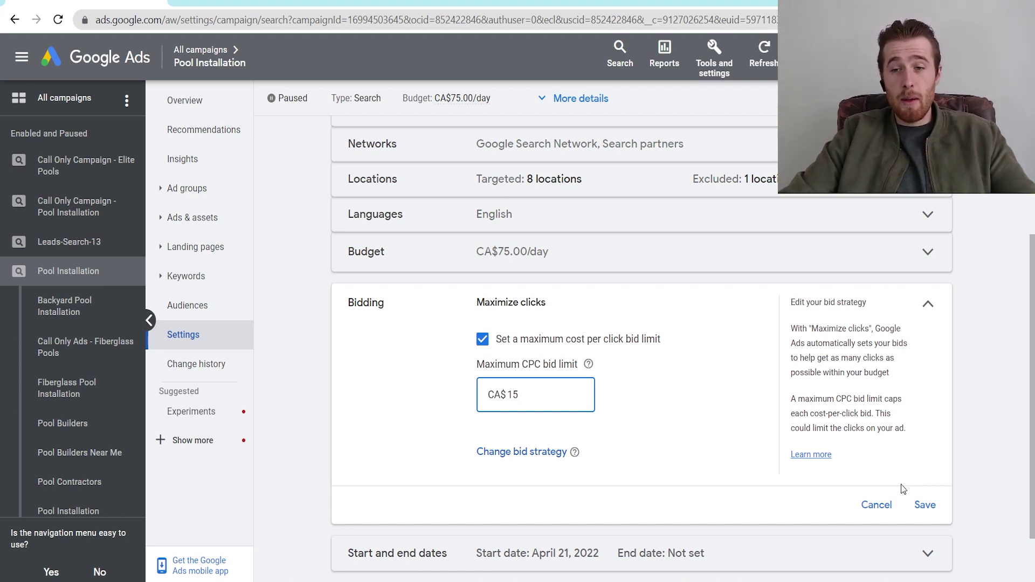
pyautogui.click(925, 506)
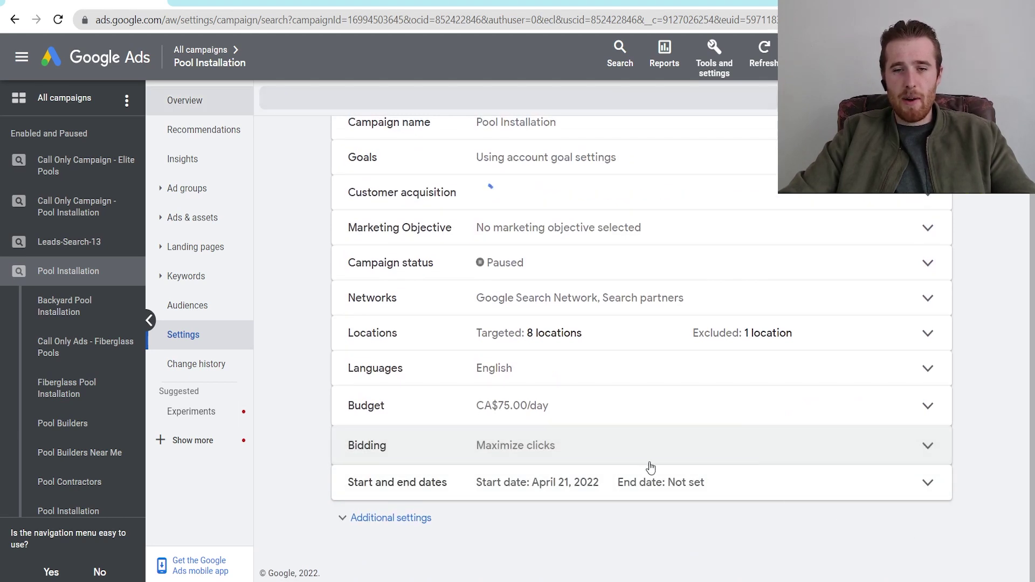
# Change the bid strategy to a Conversions focus with a CA$50.00 target CPA and save.
pyautogui.click(927, 456)
pyautogui.scroll(-3, 565, 360)
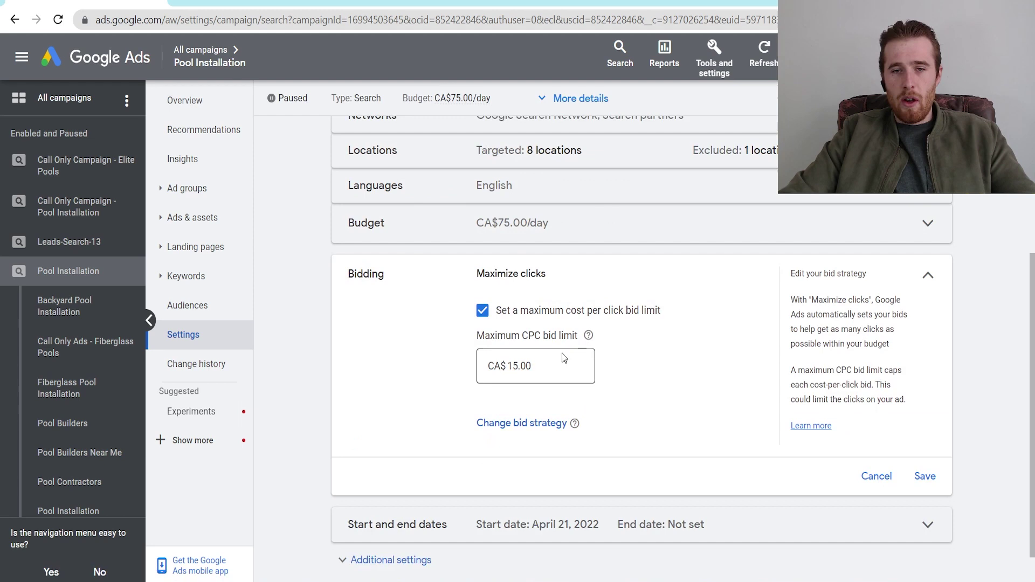
pyautogui.click(522, 423)
pyautogui.click(525, 304)
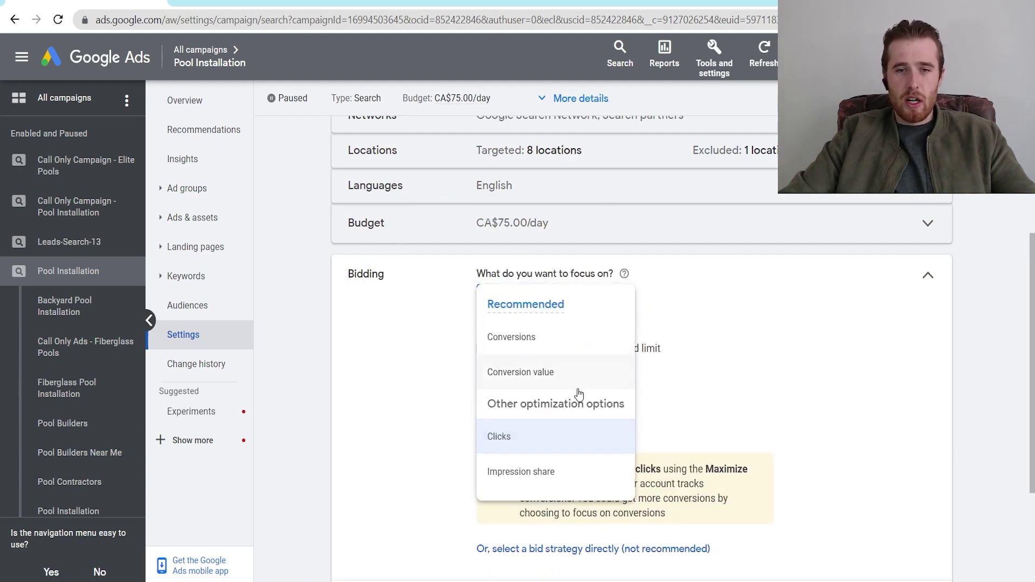
pyautogui.click(540, 338)
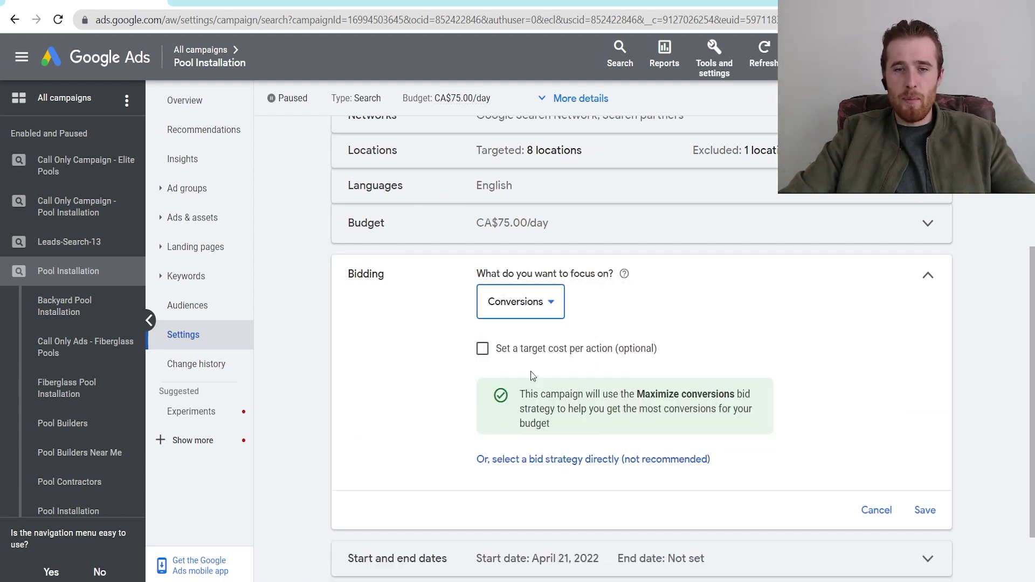
pyautogui.click(512, 351)
pyautogui.click(552, 395)
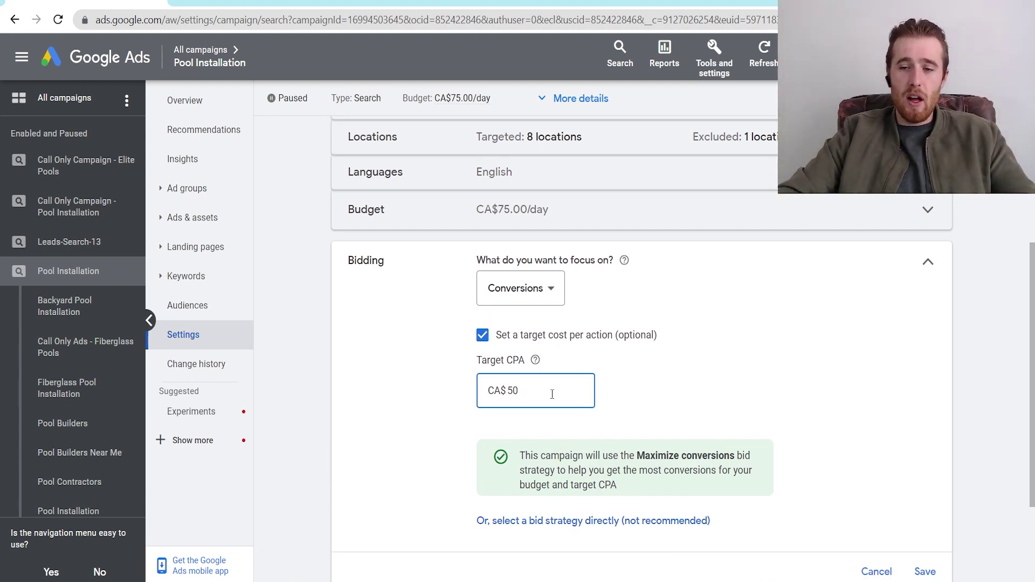
pyautogui.click(923, 571)
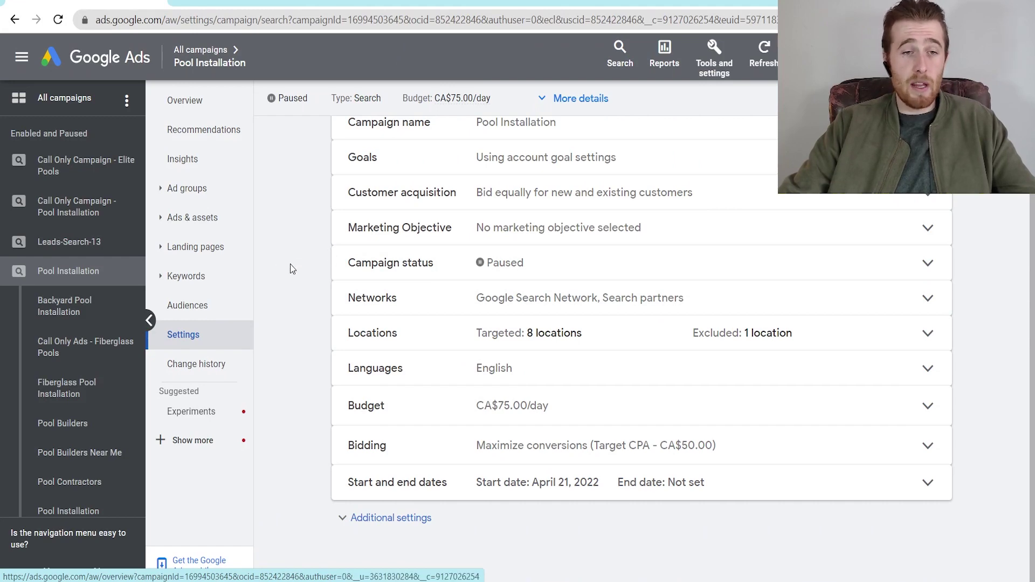
# Open the campaign's search keywords list and inspect a keyword's match type options.
pyautogui.click(208, 279)
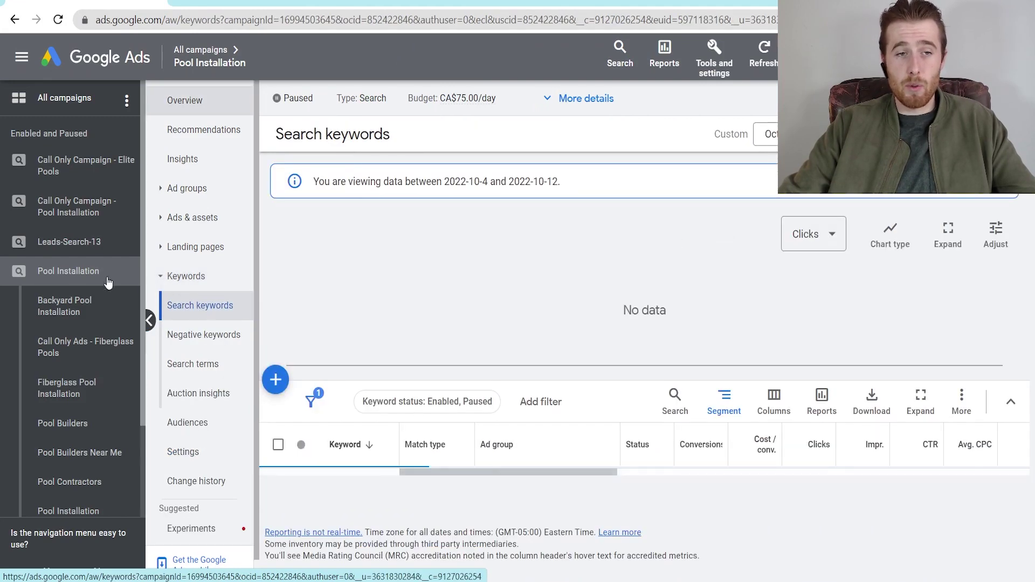
pyautogui.scroll(-3, 494, 328)
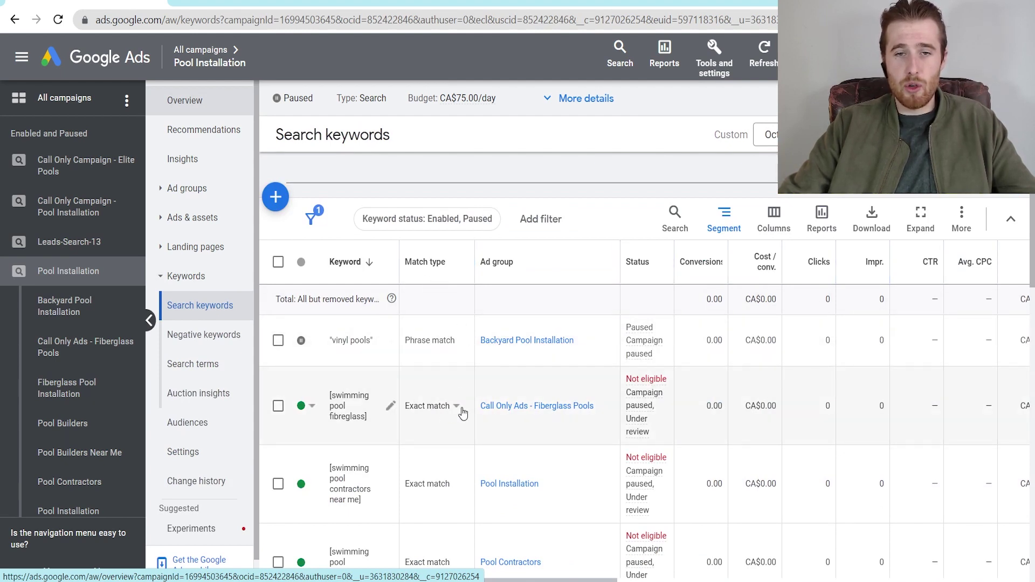
pyautogui.click(434, 413)
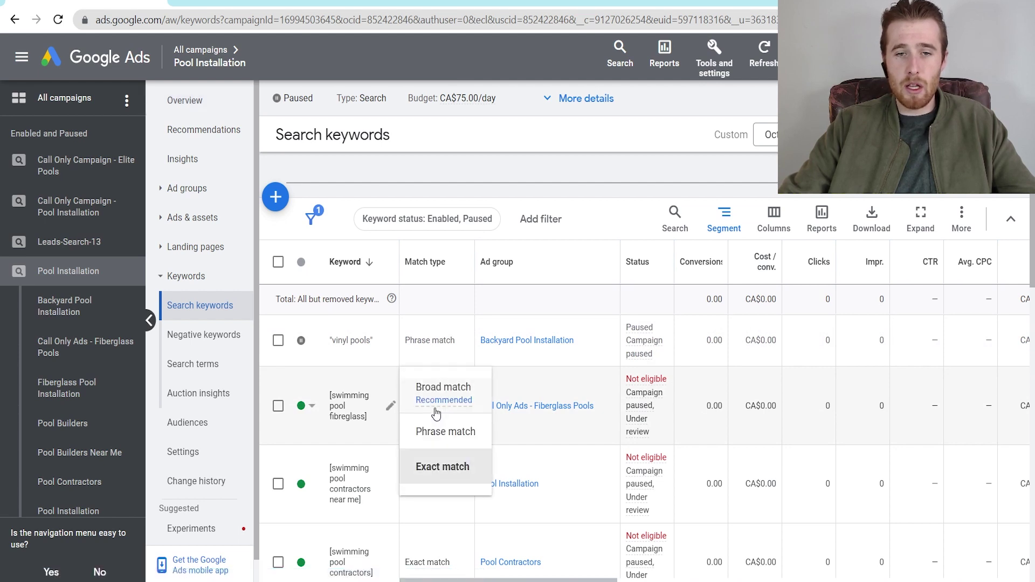
pyautogui.moveTo(433, 403)
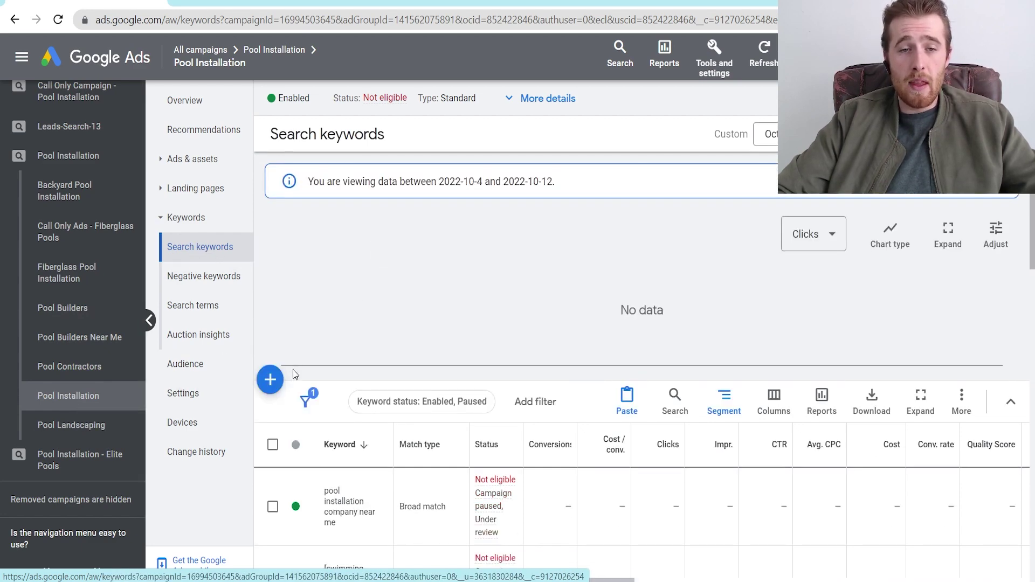
# Enter 'pool installation near me' as a new broad-match keyword in the Add Keywords panel.
pyautogui.click(270, 380)
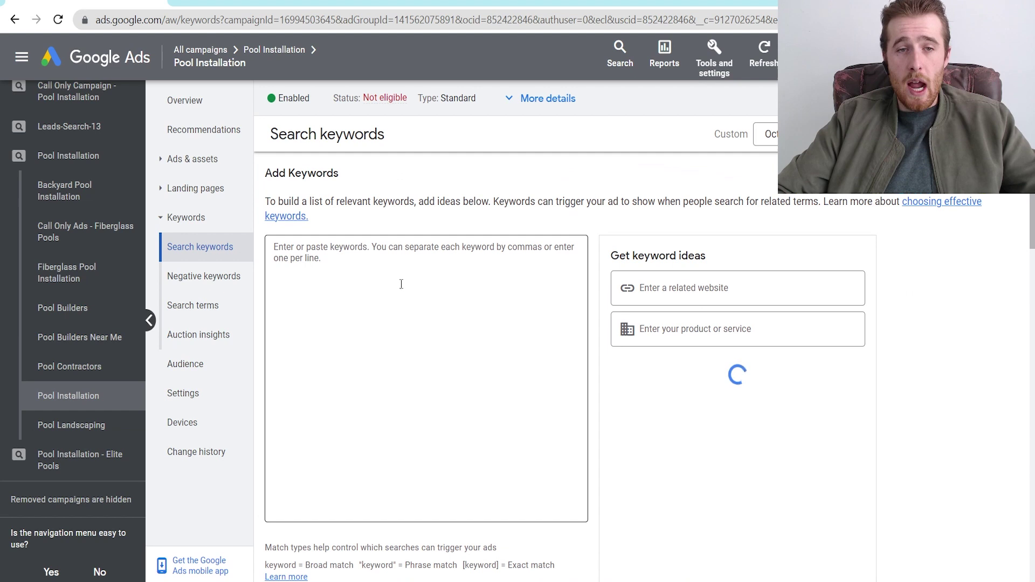
pyautogui.write('pool installation near me')
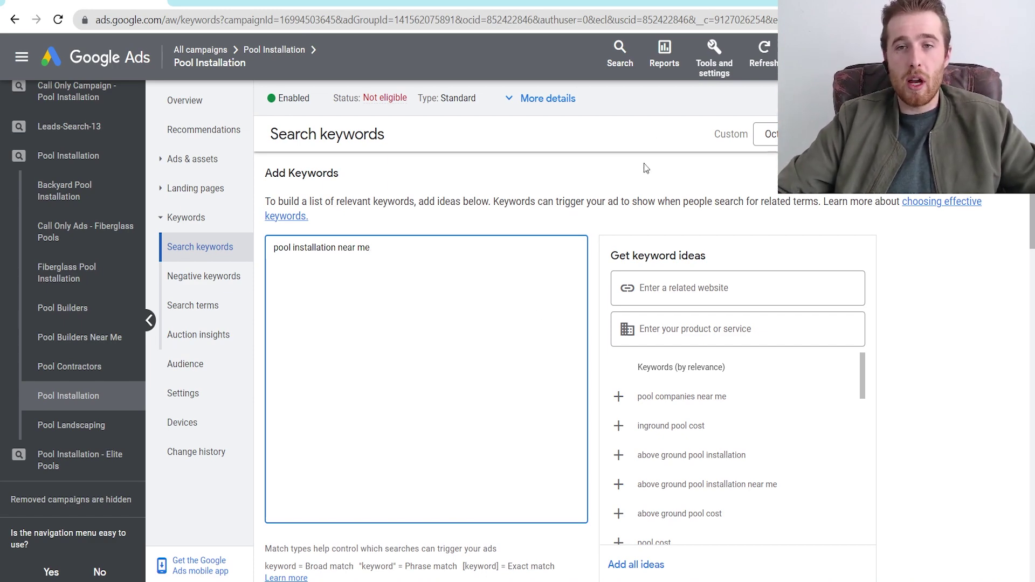
pyautogui.click(715, 59)
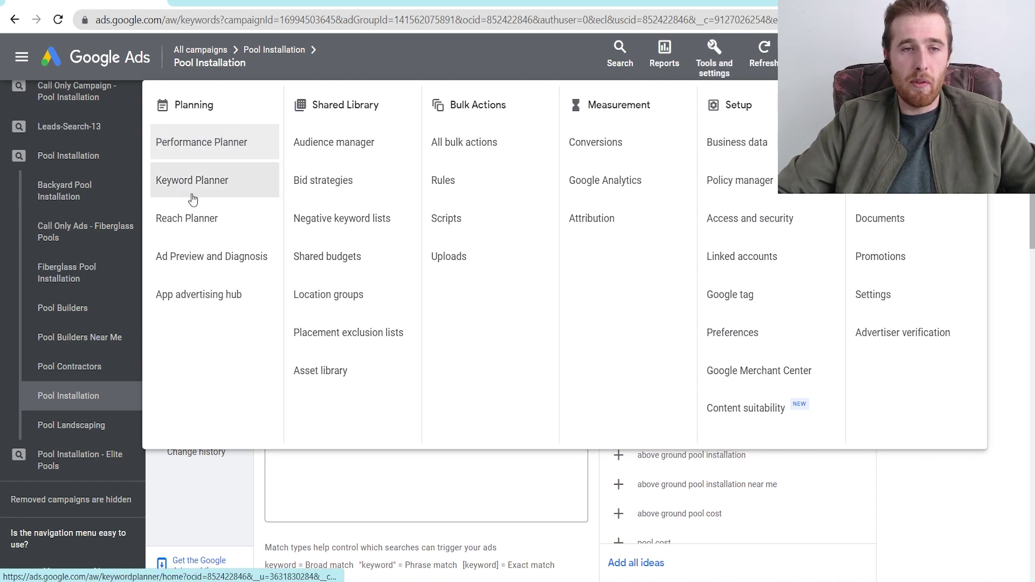
# Close the Tools and settings menu and switch to the Optimization Checklist spreadsheet.
pyautogui.click(716, 61)
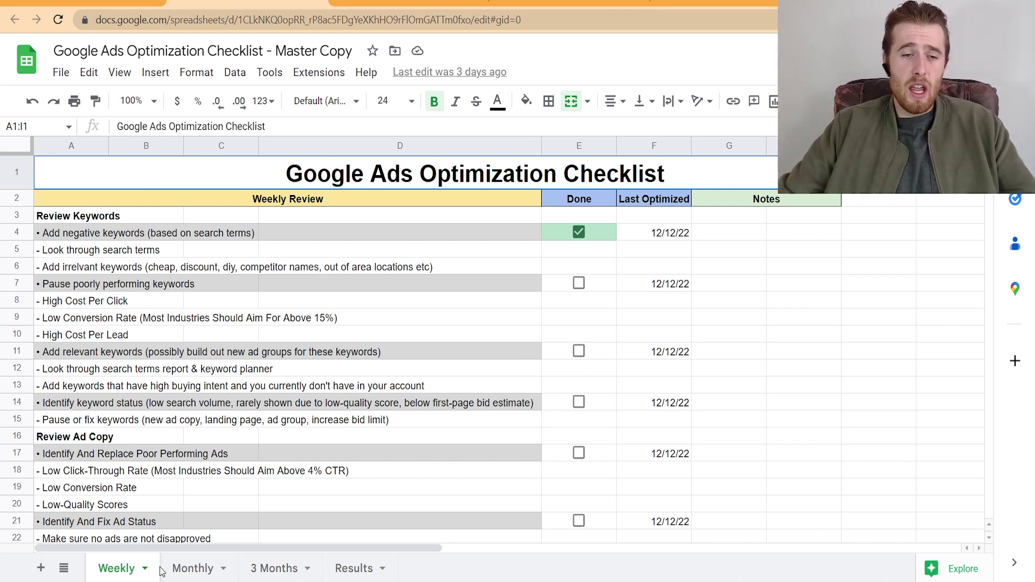
pyautogui.click(196, 574)
# Browse the checklist's 3 Months, Results and Weekly sheets.
pyautogui.click(272, 569)
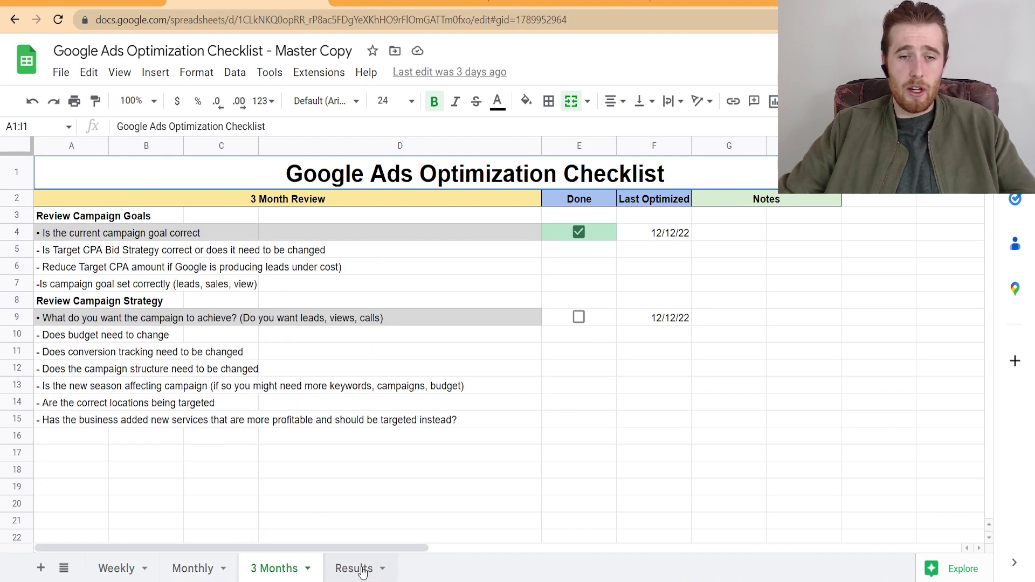
pyautogui.click(354, 568)
pyautogui.click(116, 568)
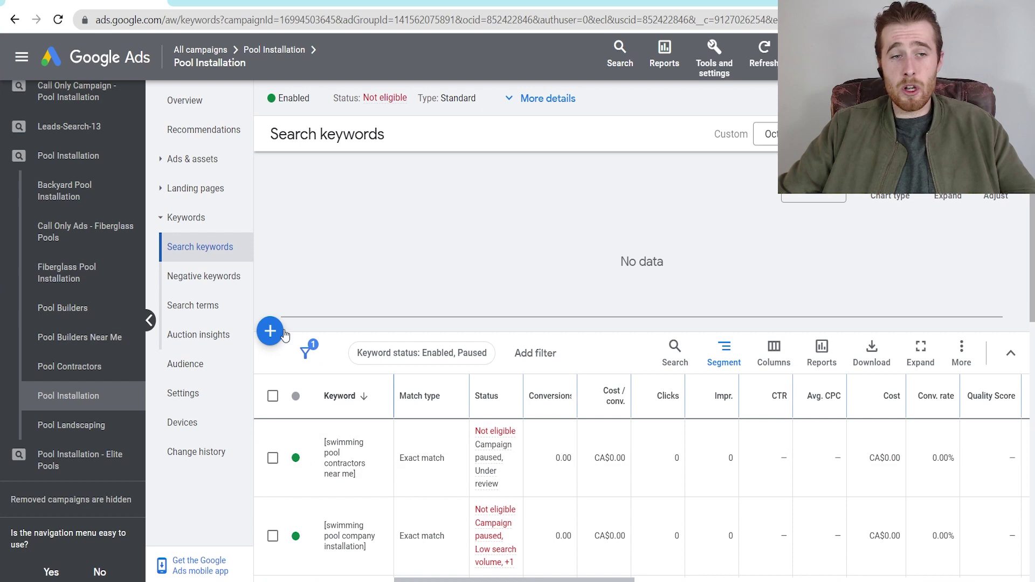
# In Pool Installation's Networks settings, keep Include Google search partners ticked and save.
pyautogui.click(50, 157)
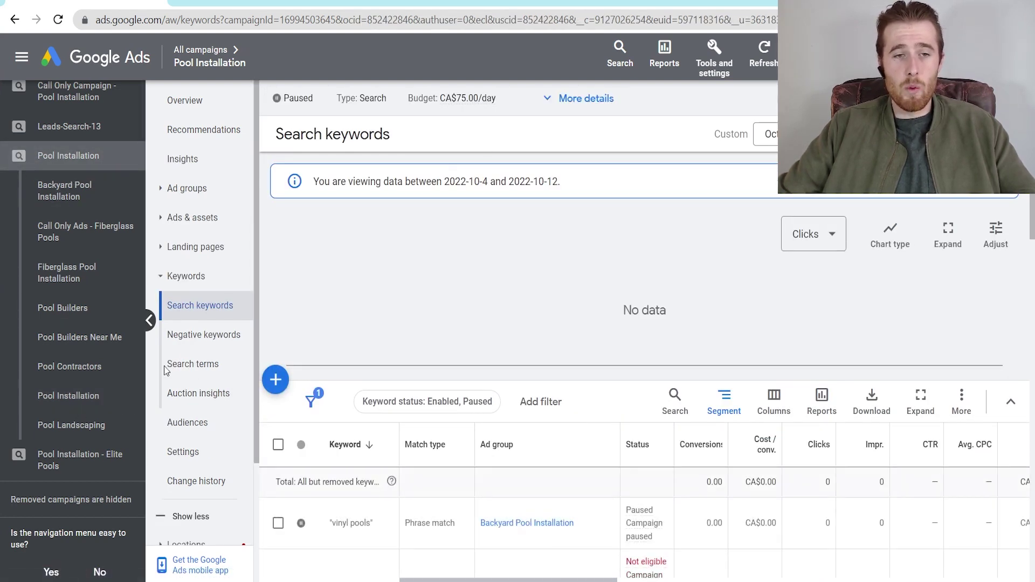
pyautogui.click(201, 463)
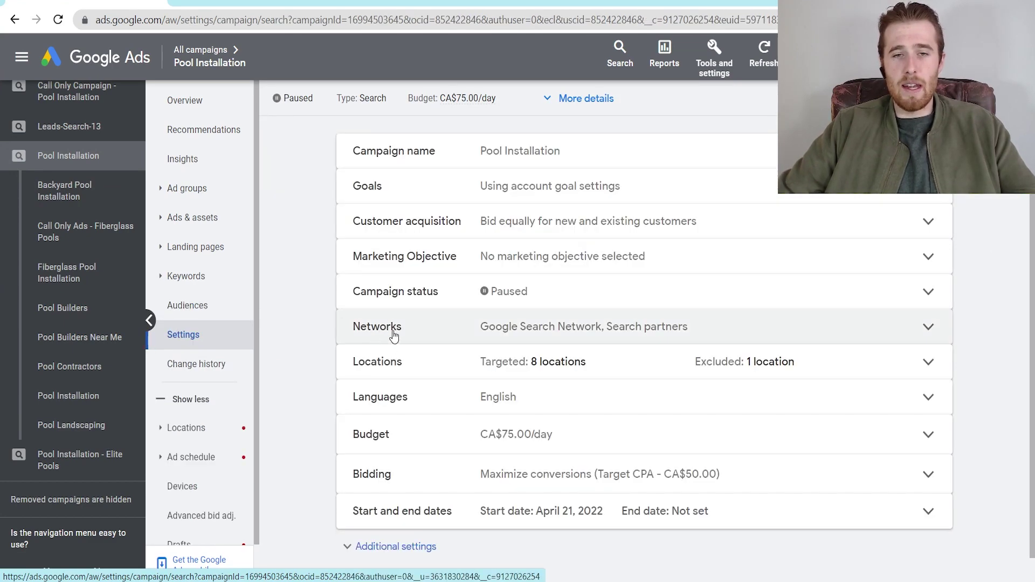
pyautogui.click(393, 335)
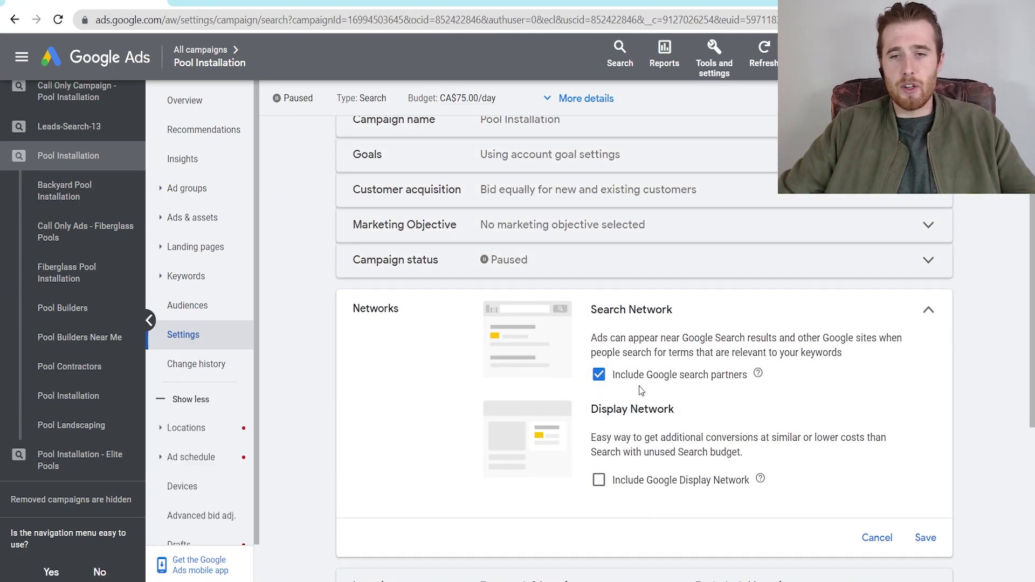
pyautogui.click(615, 384)
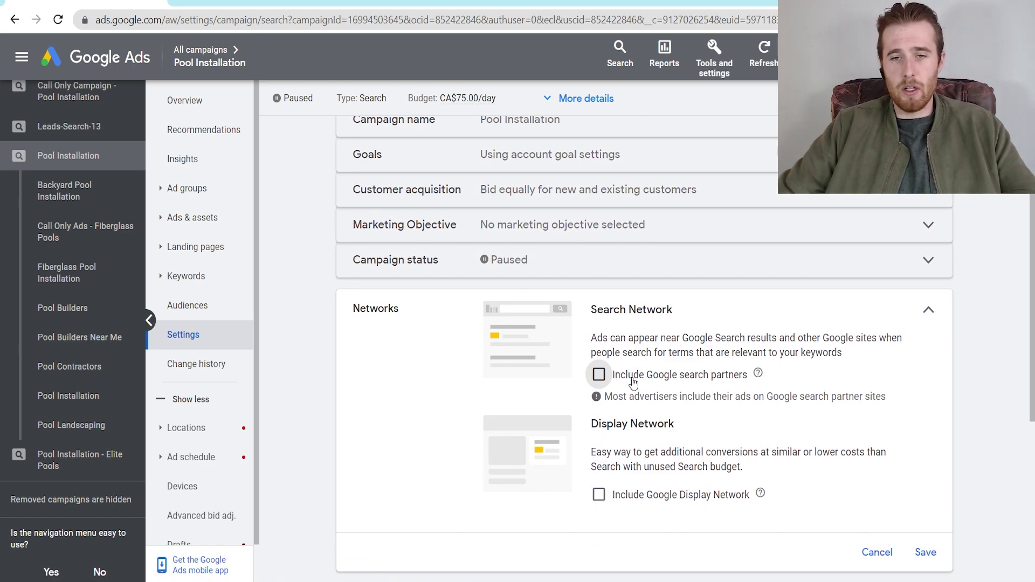
pyautogui.click(599, 376)
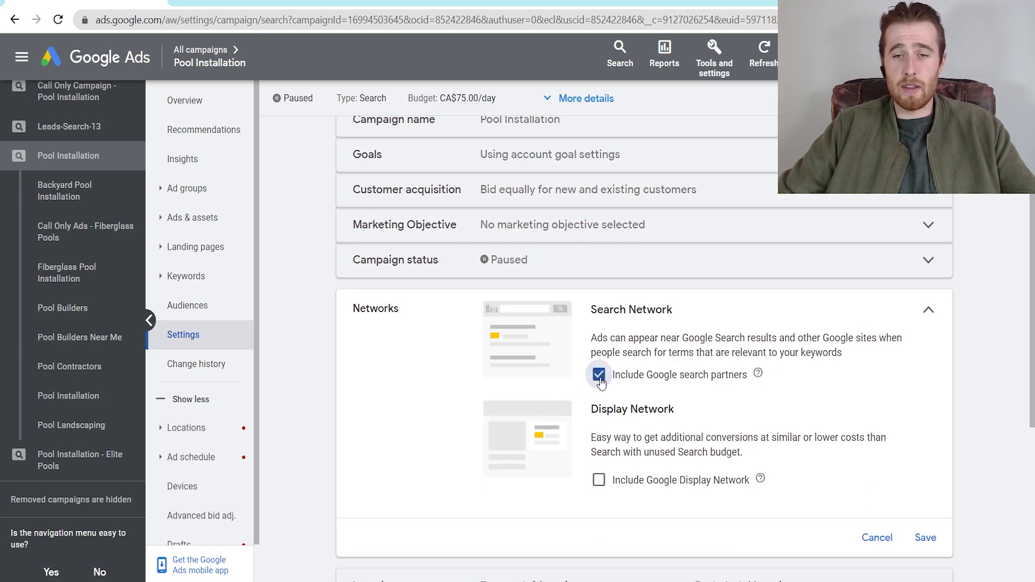
pyautogui.click(925, 538)
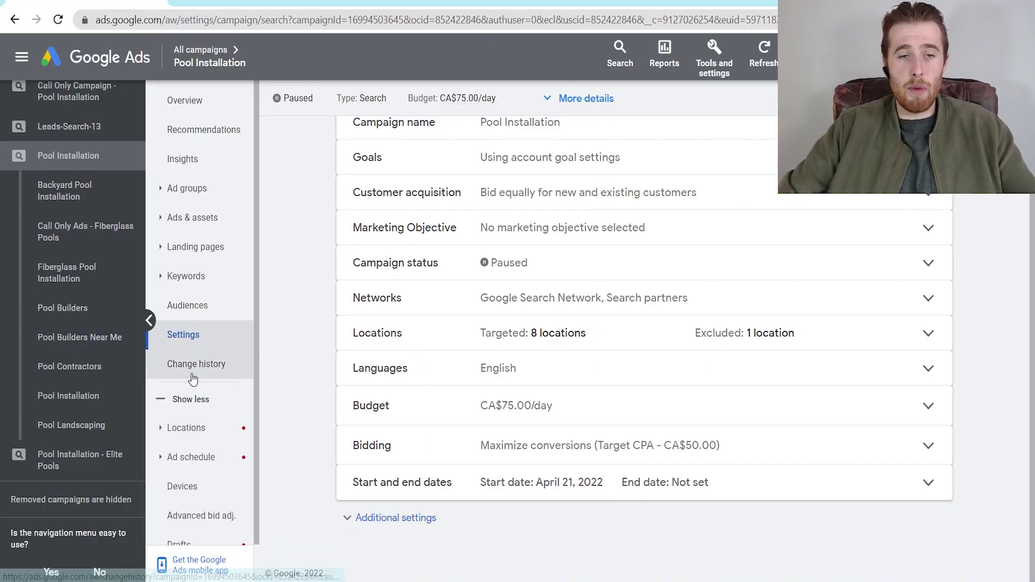
# Open the Pool Installation ad schedule and review its Monday–Friday 8 AM–5 PM rows.
pyautogui.scroll(-1, 193, 379)
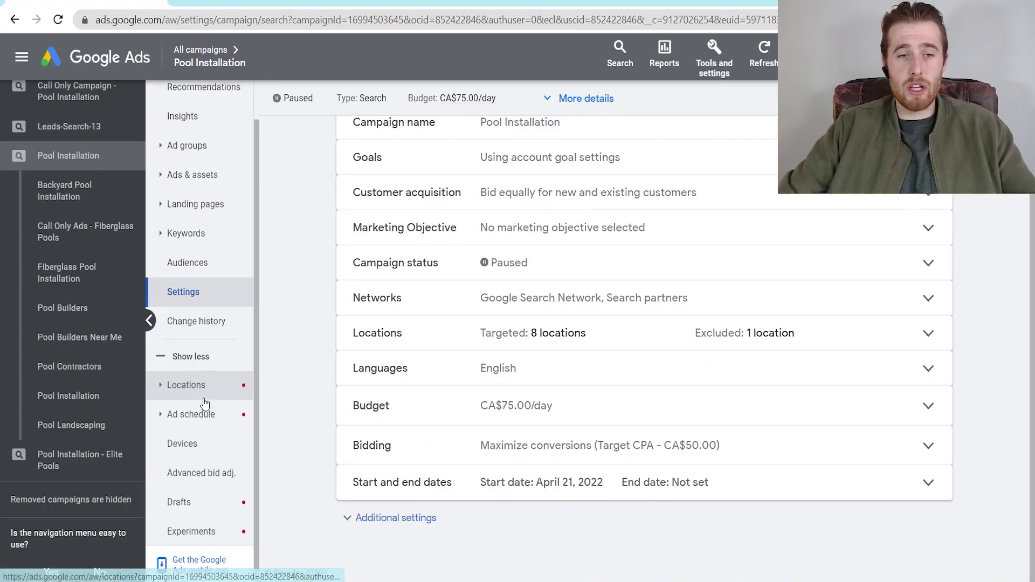
pyautogui.click(194, 420)
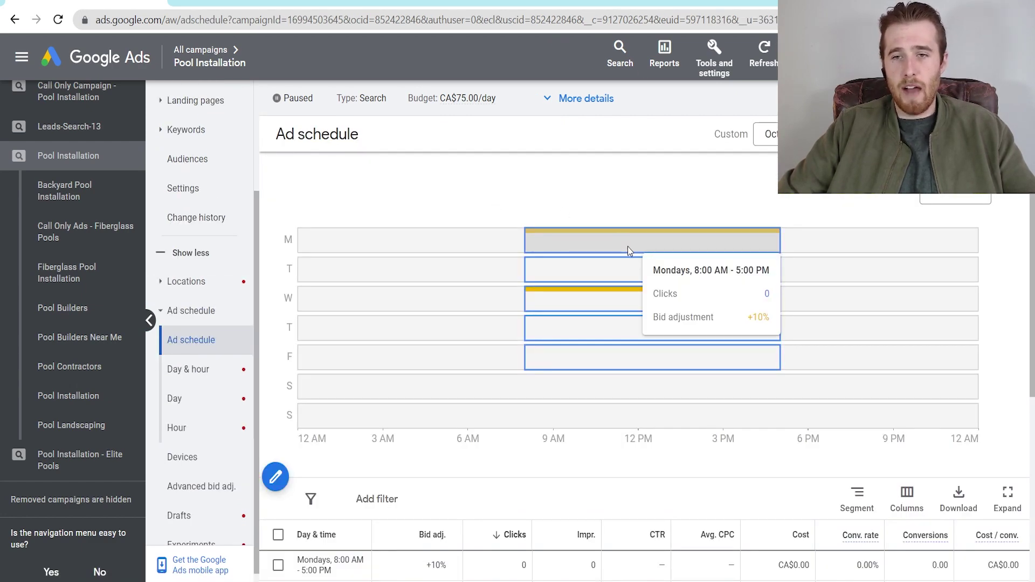
pyautogui.scroll(-3, 627, 246)
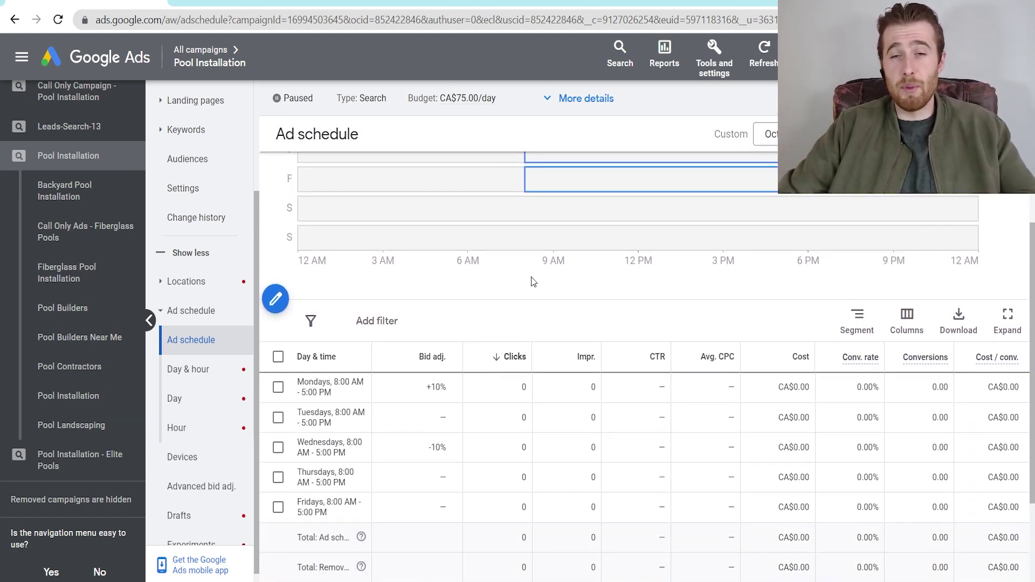
pyautogui.scroll(3, 583, 249)
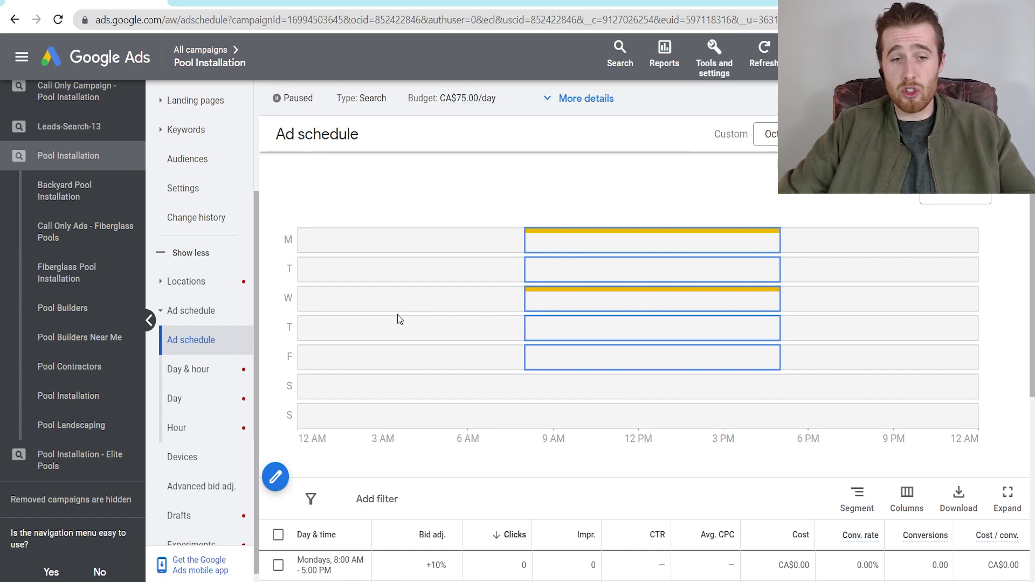
pyautogui.scroll(-3, 400, 322)
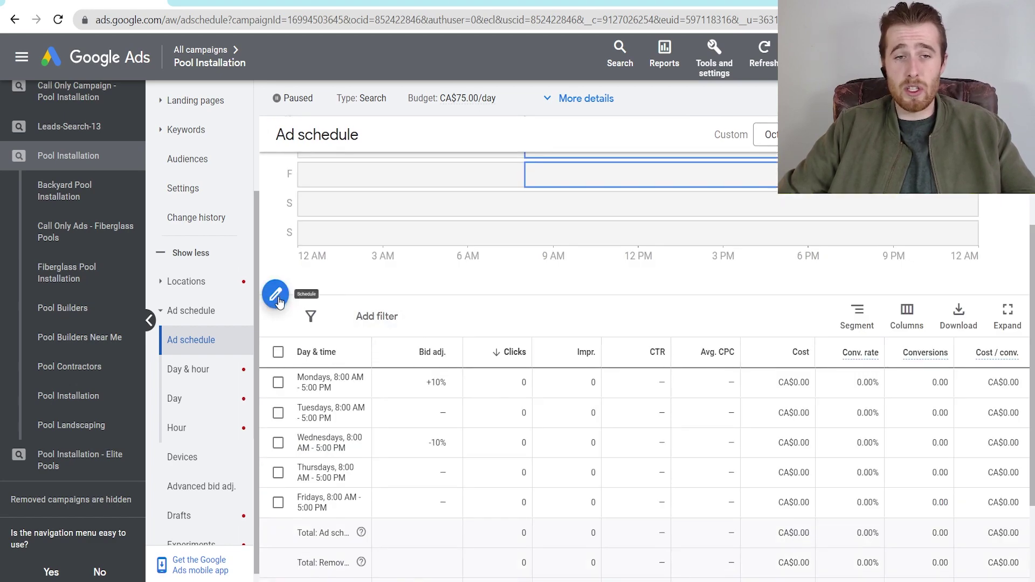
# Add a second ad schedule row set to Saturdays - Sundays.
pyautogui.click(277, 300)
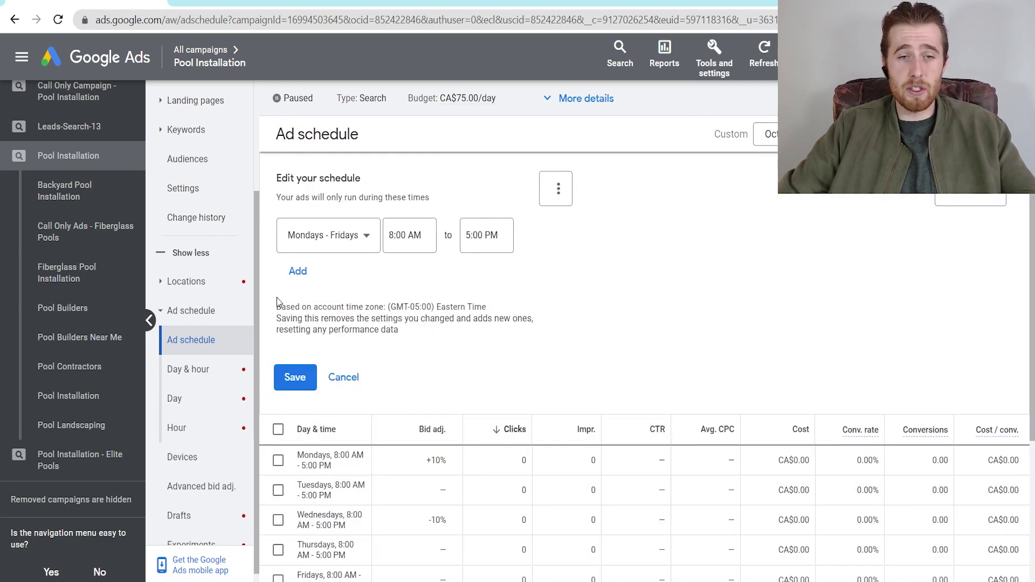
pyautogui.click(294, 272)
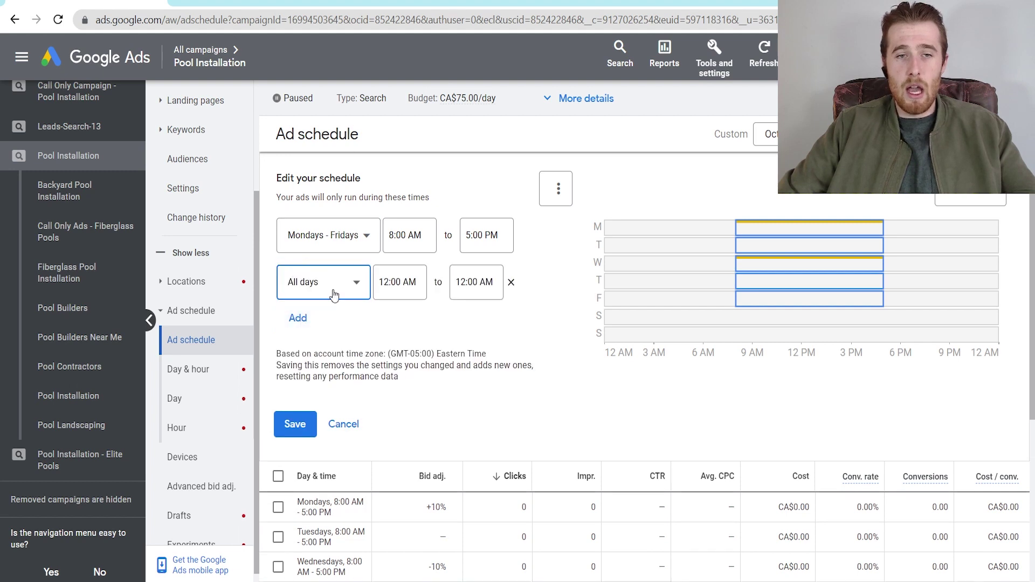
pyautogui.click(340, 283)
pyautogui.click(340, 376)
# Set the weekend row to 8:00 AM–5:00 PM and save the ad schedule.
pyautogui.click(408, 282)
pyautogui.scroll(-5, 431, 378)
pyautogui.scroll(-6, 431, 382)
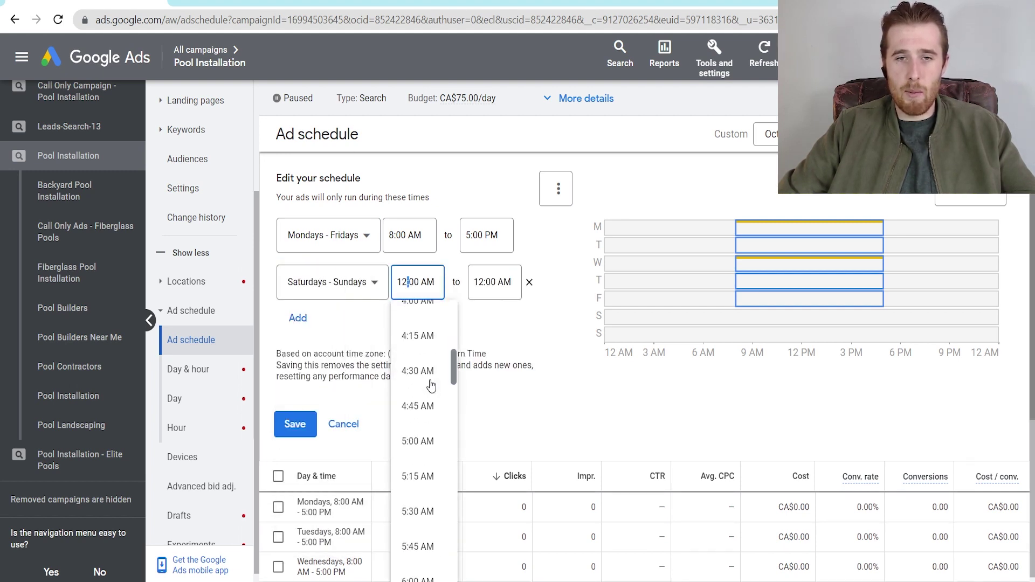
pyautogui.scroll(-7, 431, 442)
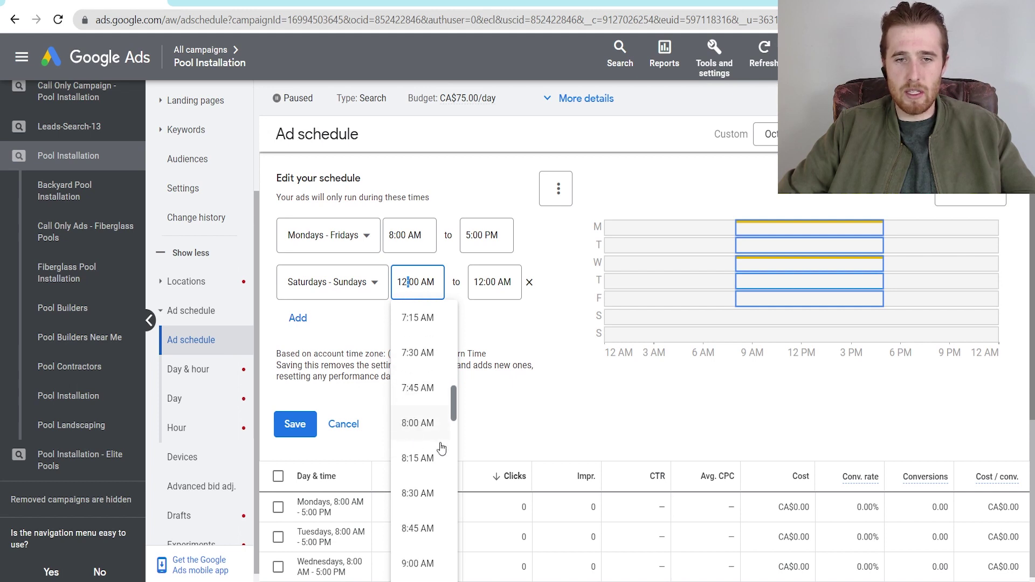
pyautogui.click(422, 423)
pyautogui.click(494, 282)
pyautogui.scroll(-9, 496, 431)
pyautogui.scroll(-20, 495, 432)
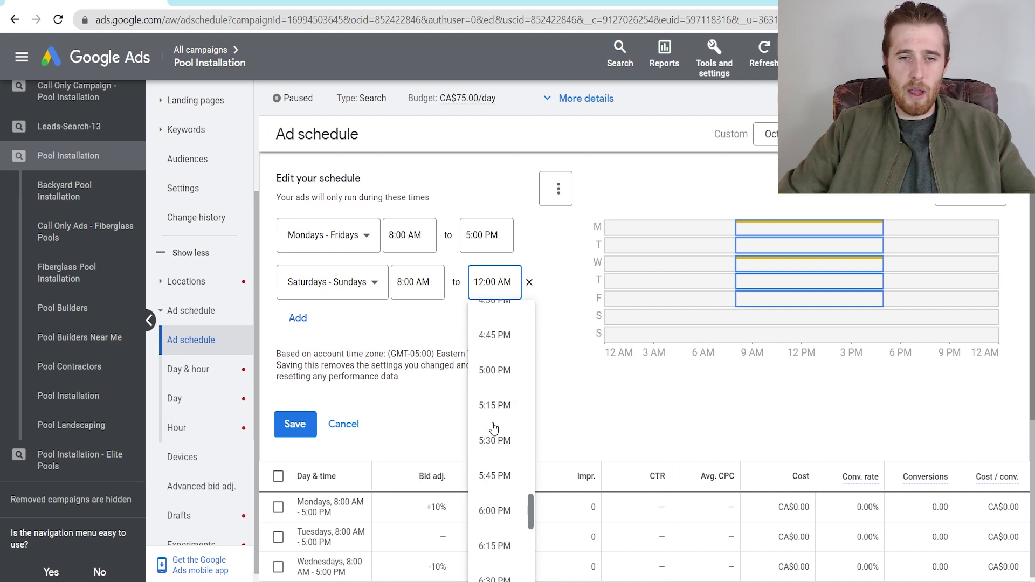
pyautogui.click(495, 371)
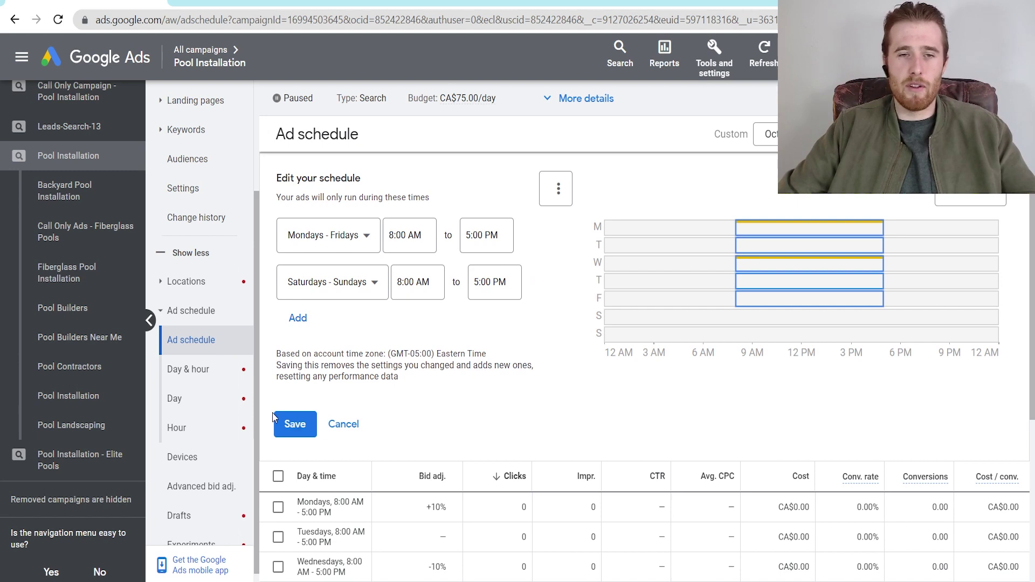
pyautogui.click(295, 424)
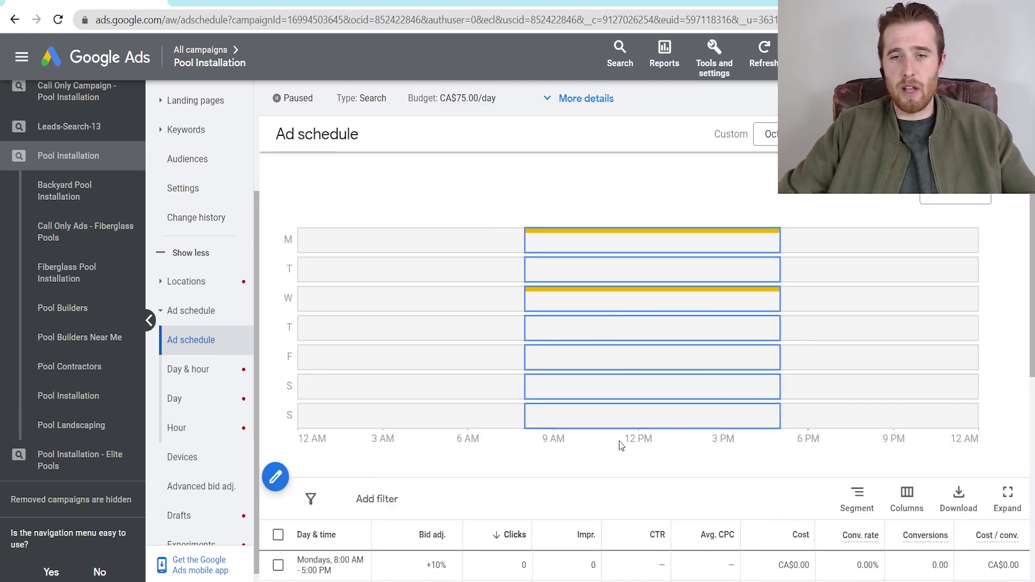